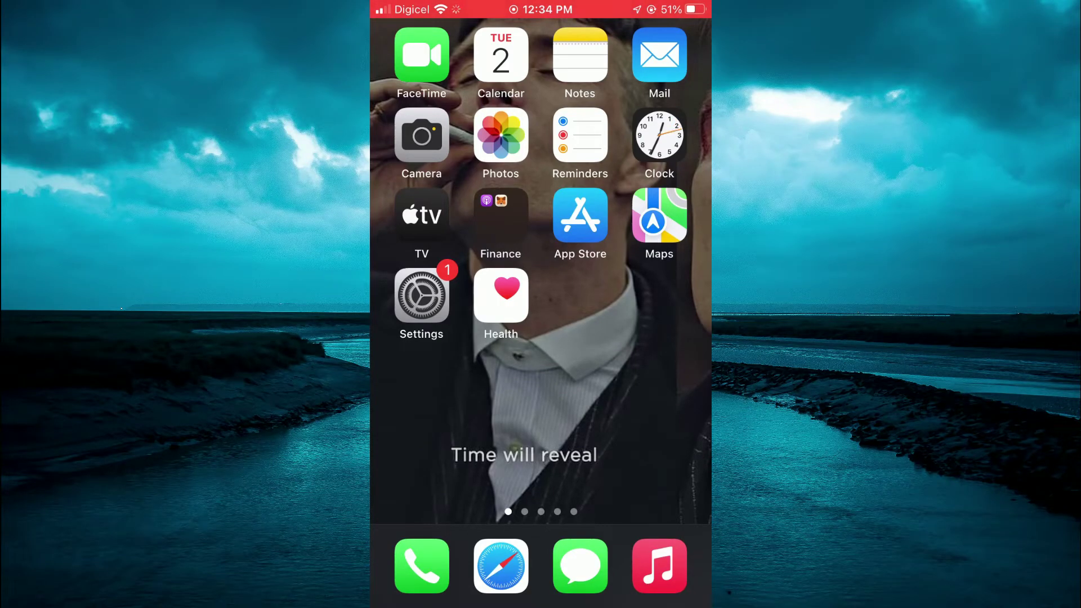
- Launch Mail and bring up the Gmail account's Inbox with 5,578 unread
click(659, 55)
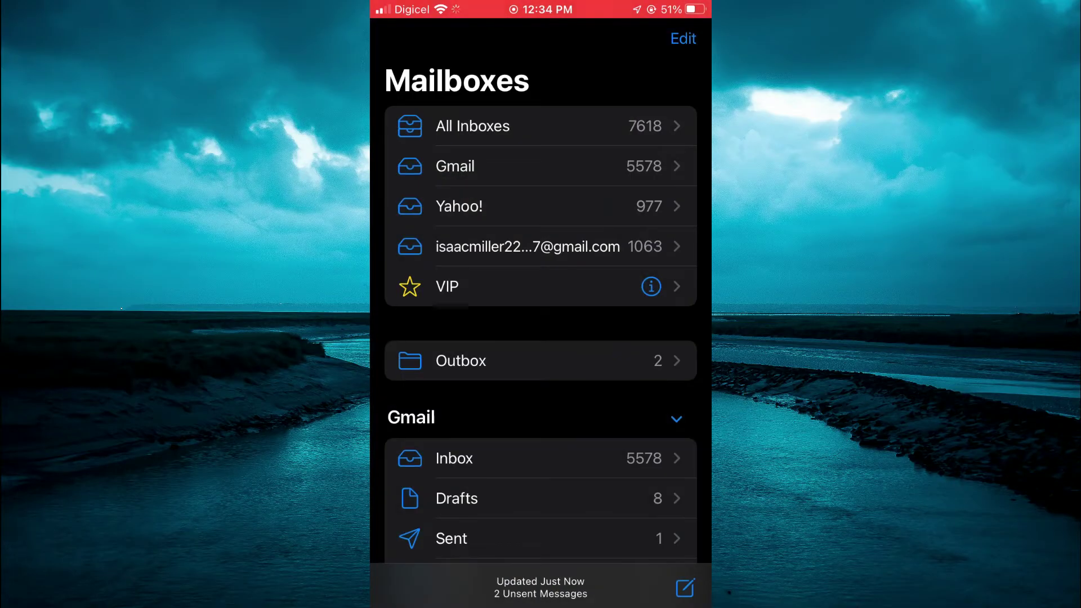
scroll(541, 310, down, 2)
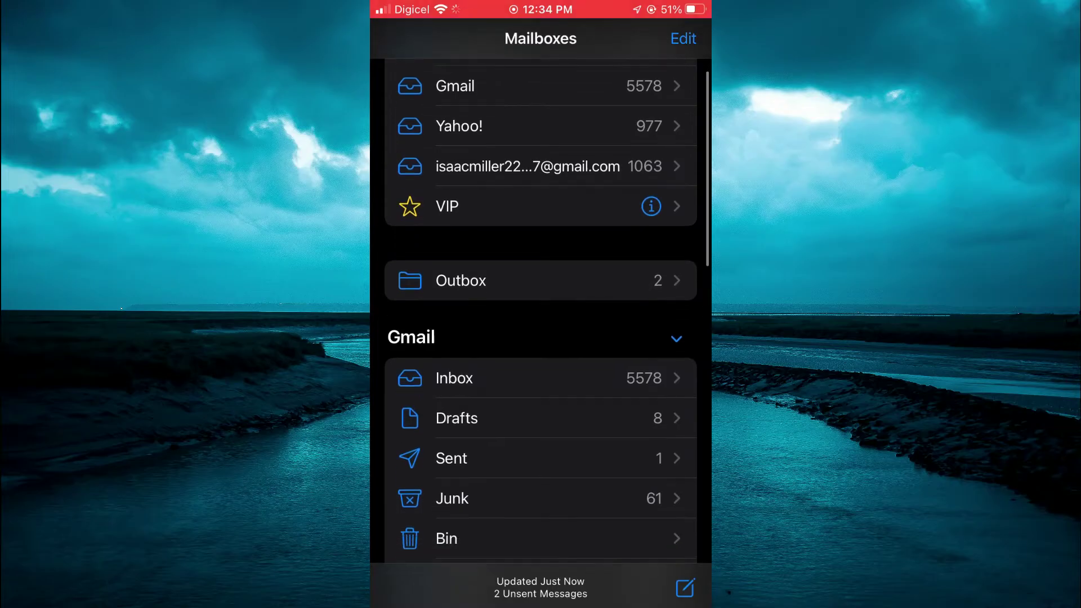
scroll(541, 311, down, 2)
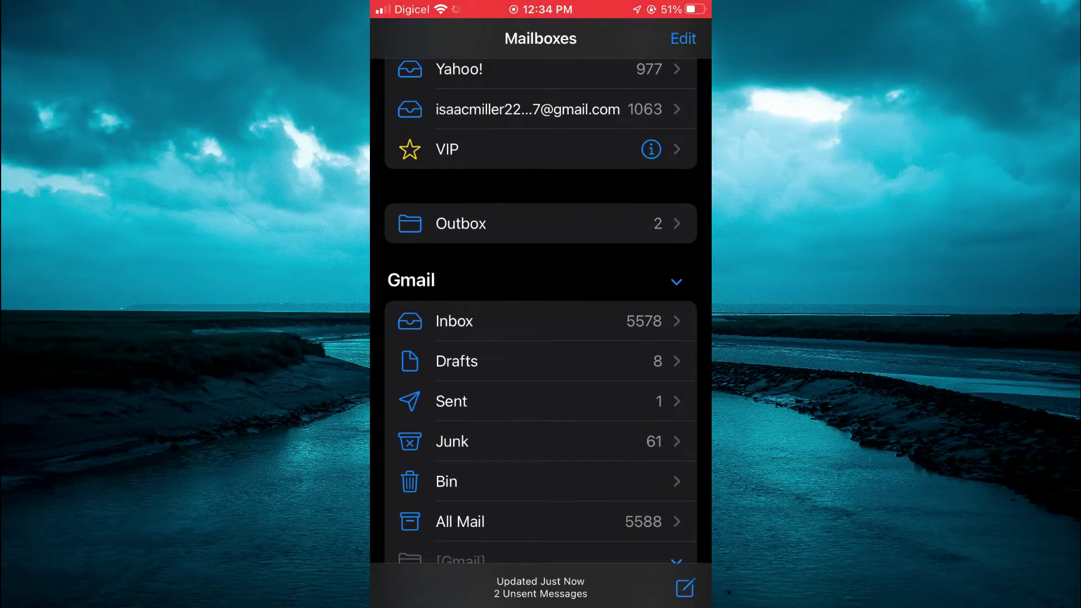
scroll(541, 338, down, 5)
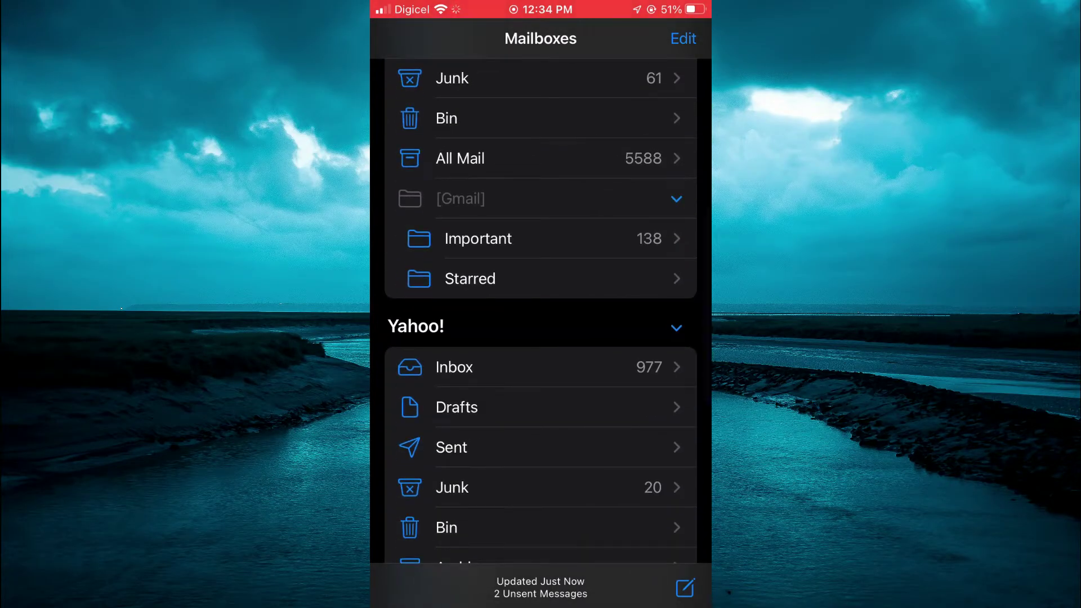
scroll(540, 318, up, 1)
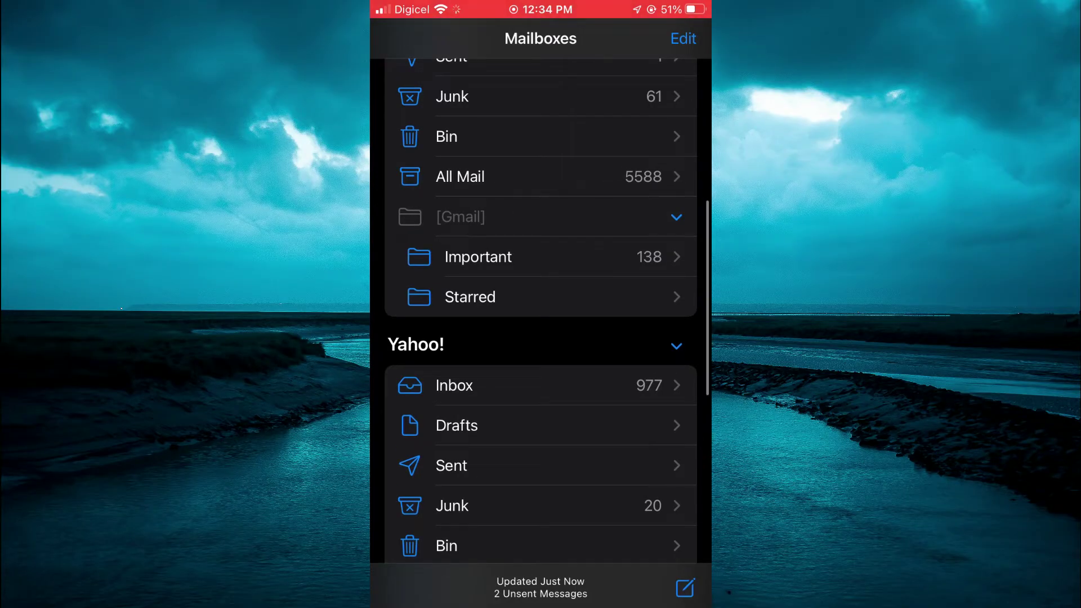
scroll(541, 311, up, 3)
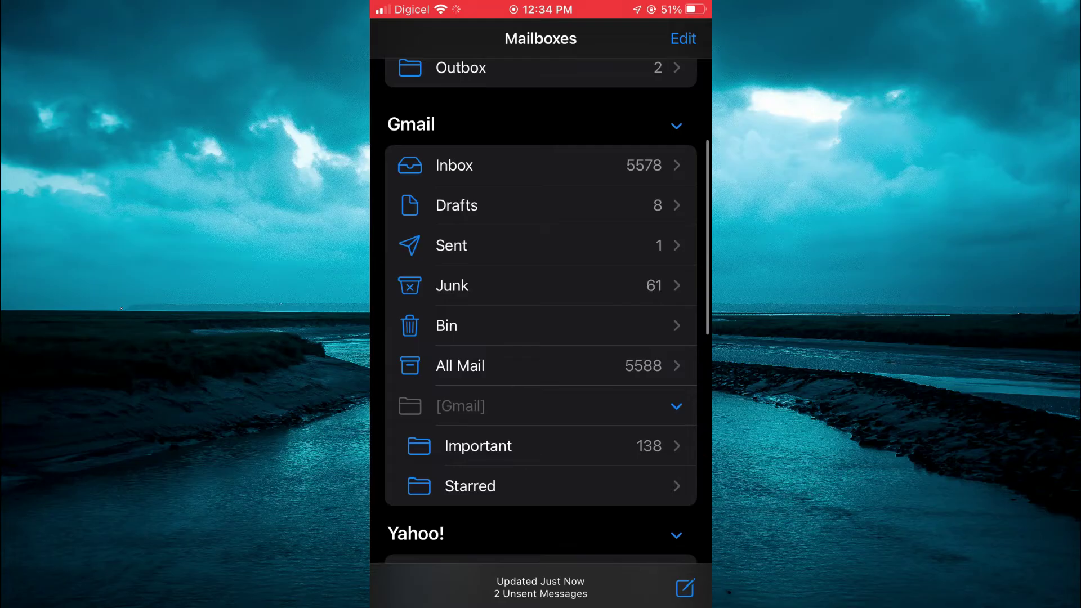
- Swipe the SHEIN gift email in the Gmail Inbox to archive it, then go back to Mailboxes
click(541, 166)
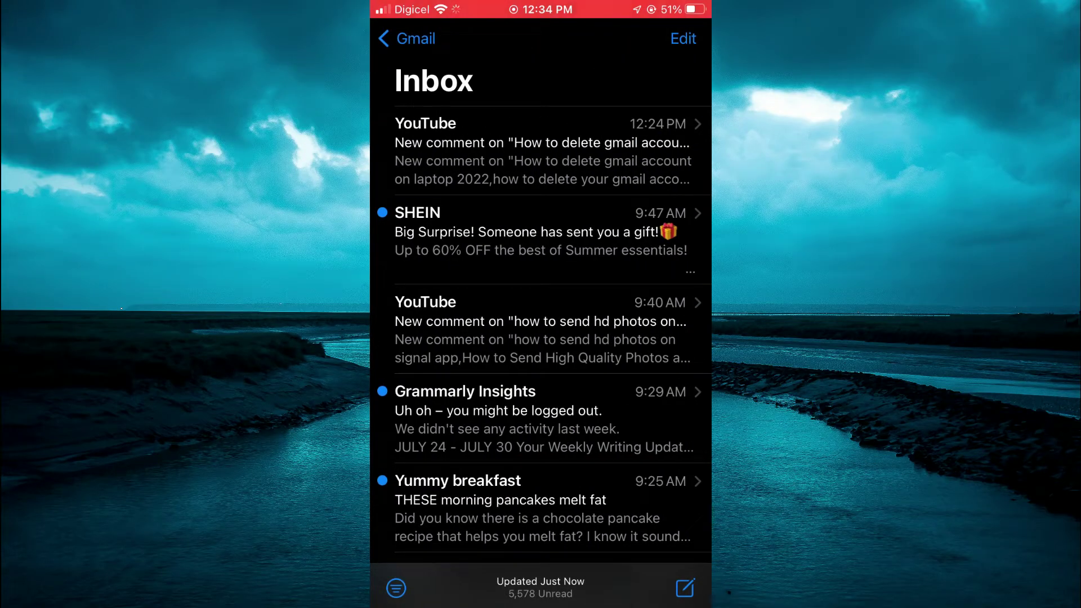
drag(634, 241, 461, 240)
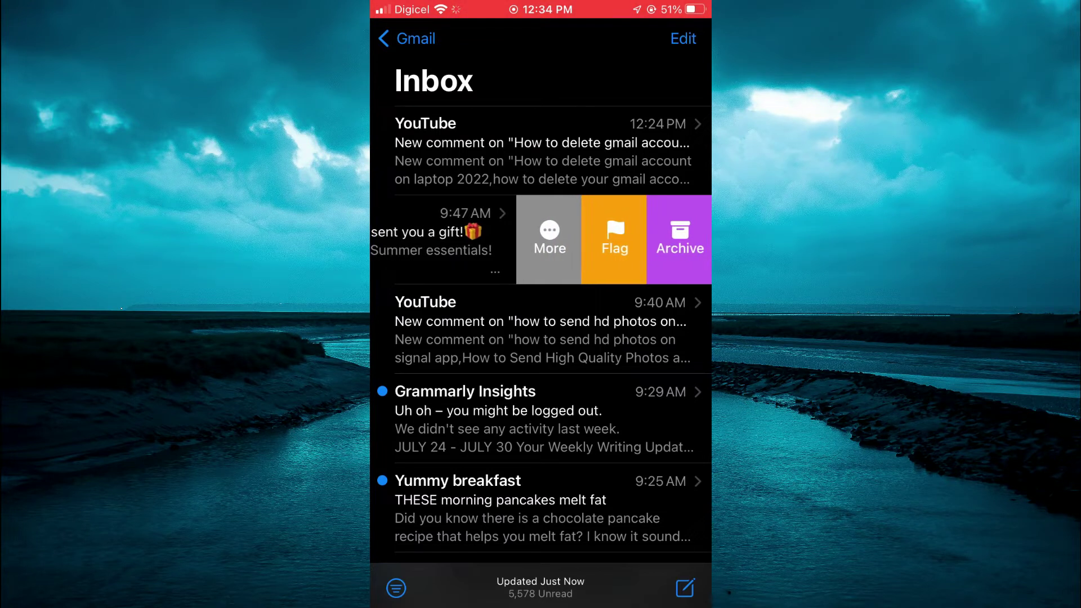
drag(461, 240, 389, 240)
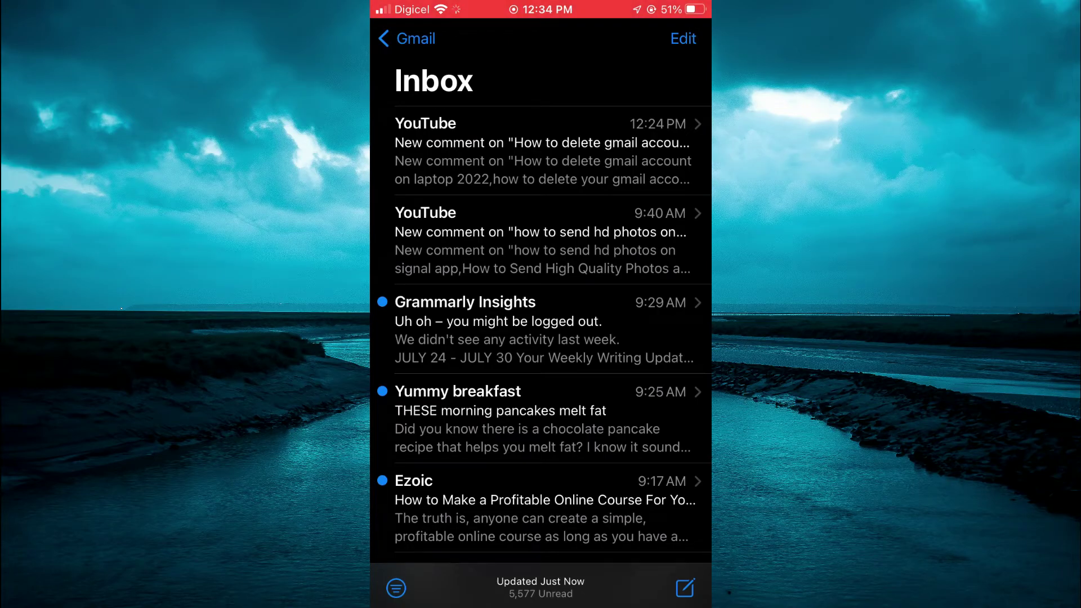
click(405, 38)
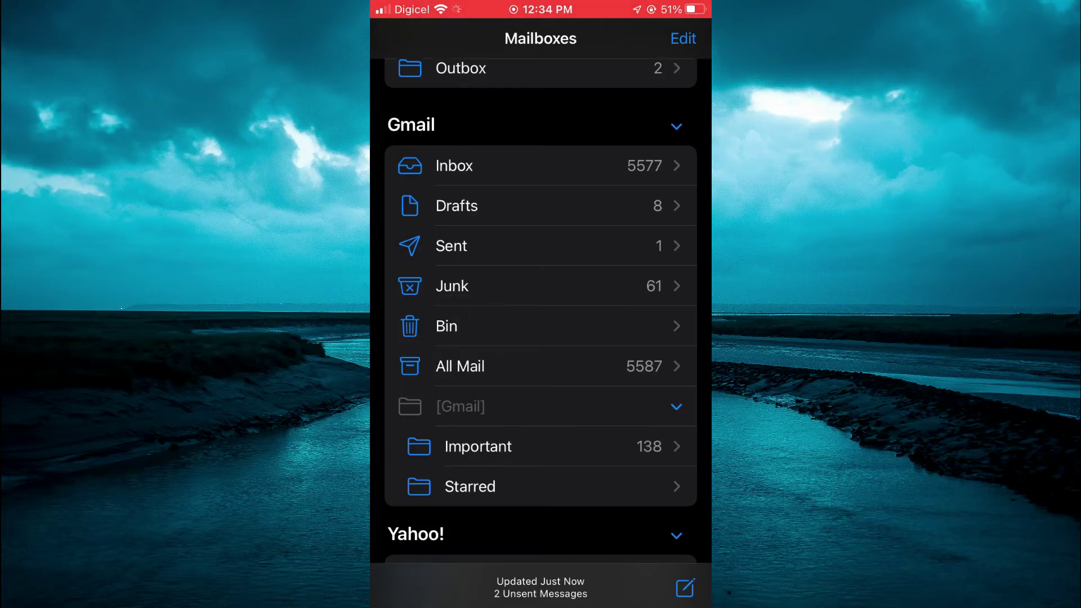
- Check that the archived SHEIN email is in Gmail's All Mail, then return to Mailboxes
click(460, 367)
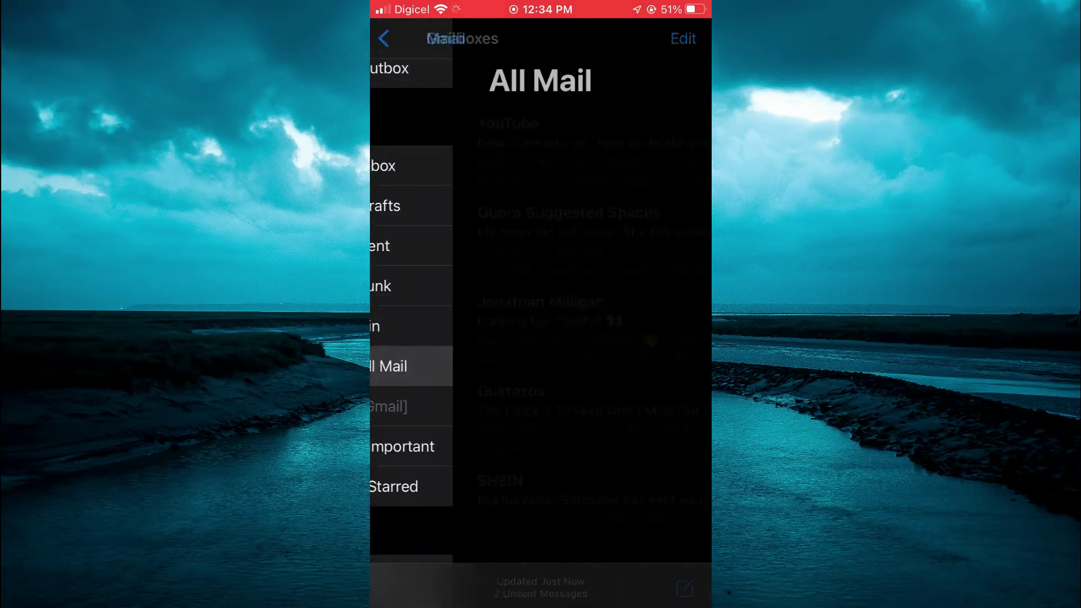
scroll(541, 337, down, 3)
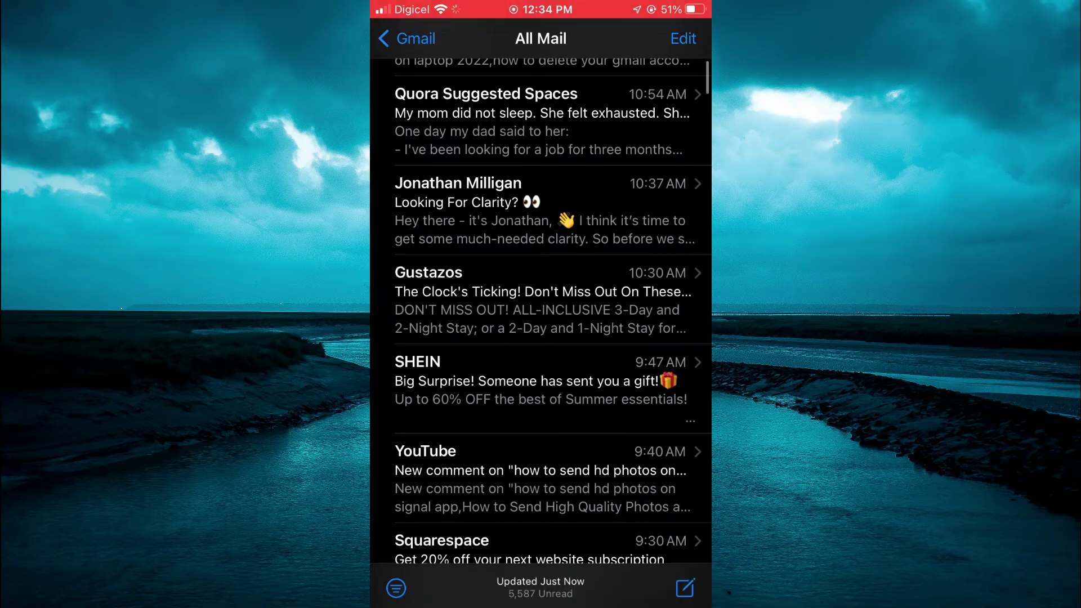
scroll(540, 321, up, 1)
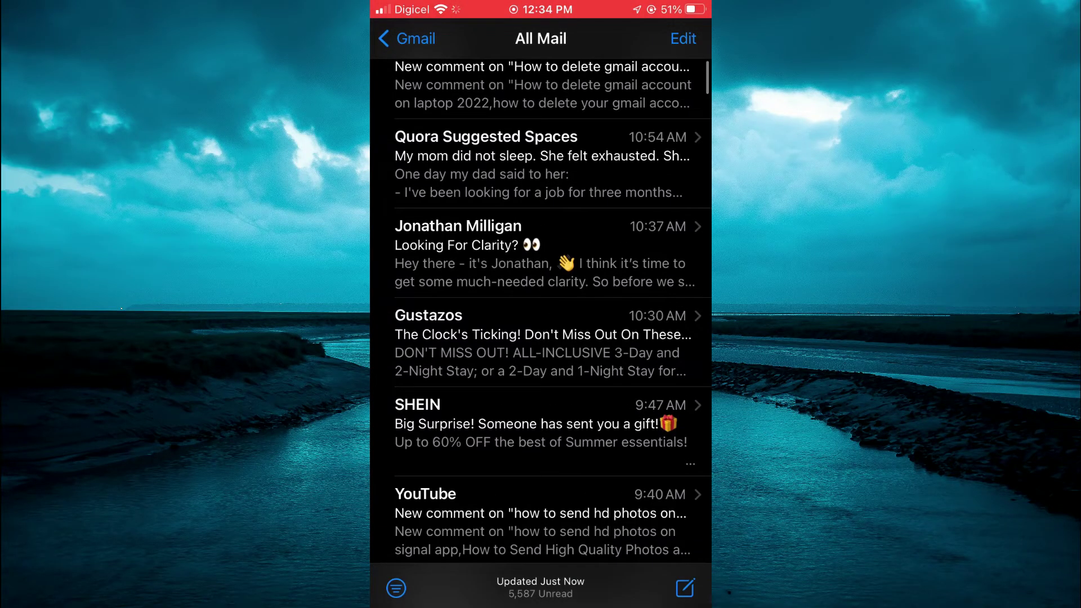
click(407, 38)
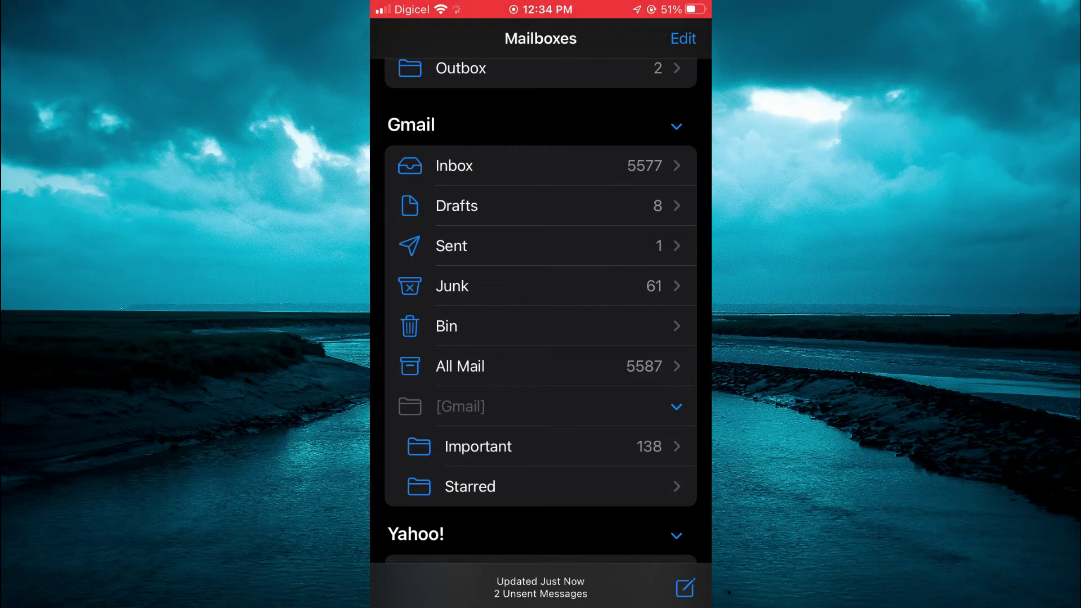
- Edit the Mailboxes list to tick All Archive (5,627 messages) and finish editing
click(683, 38)
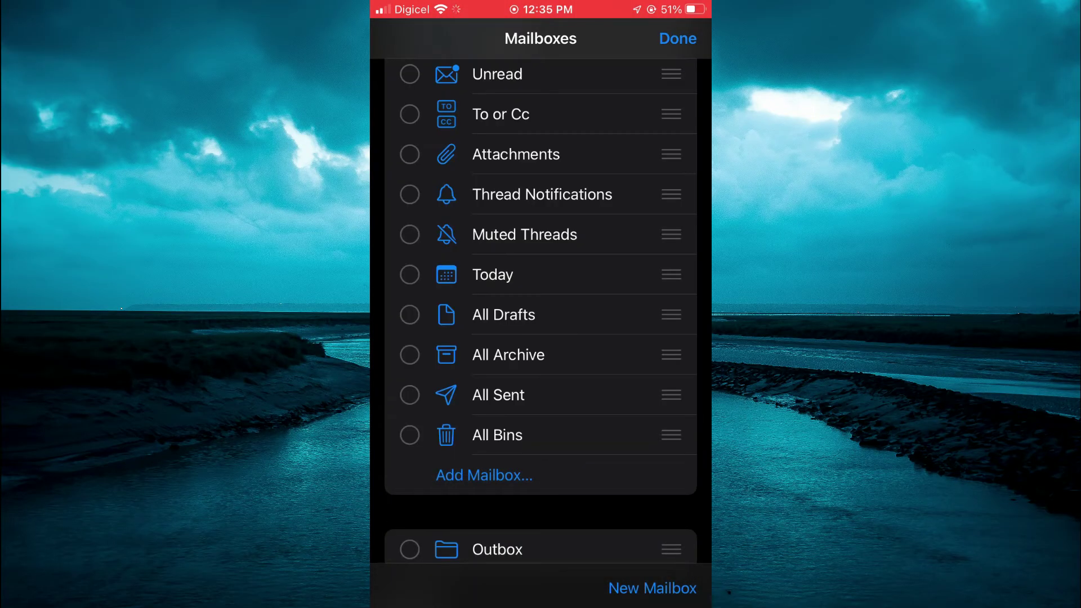
scroll(541, 330, up, 4)
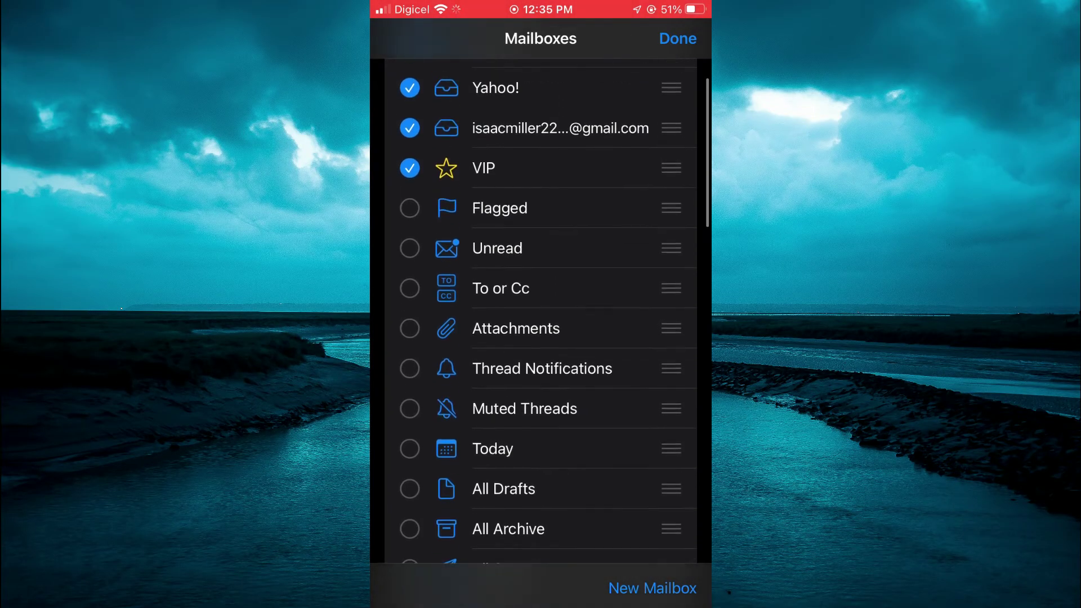
scroll(541, 329, down, 2)
scroll(541, 313, down, 2)
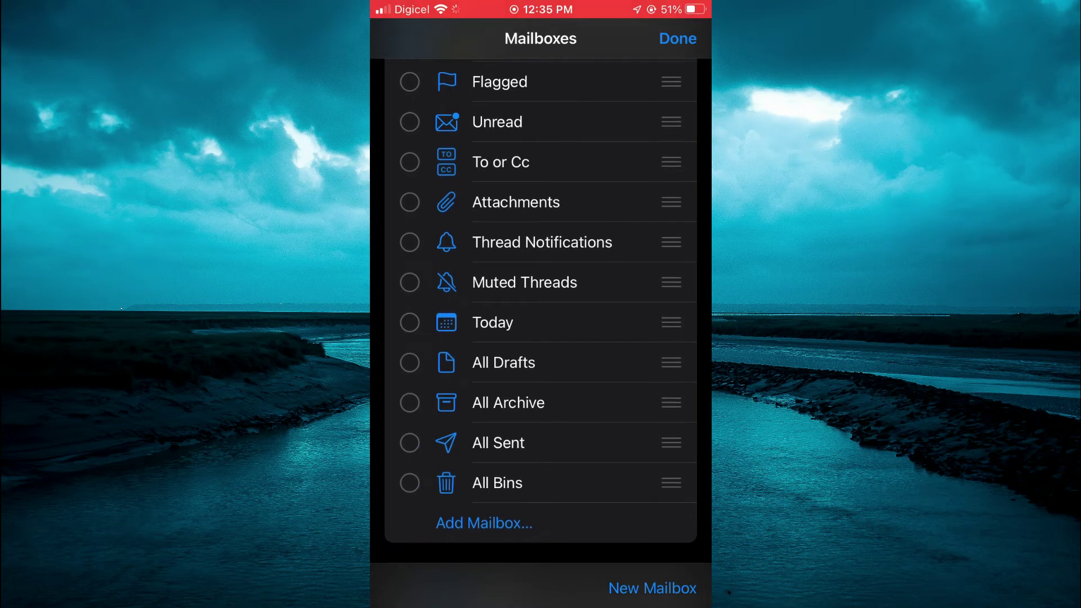
click(410, 403)
click(678, 38)
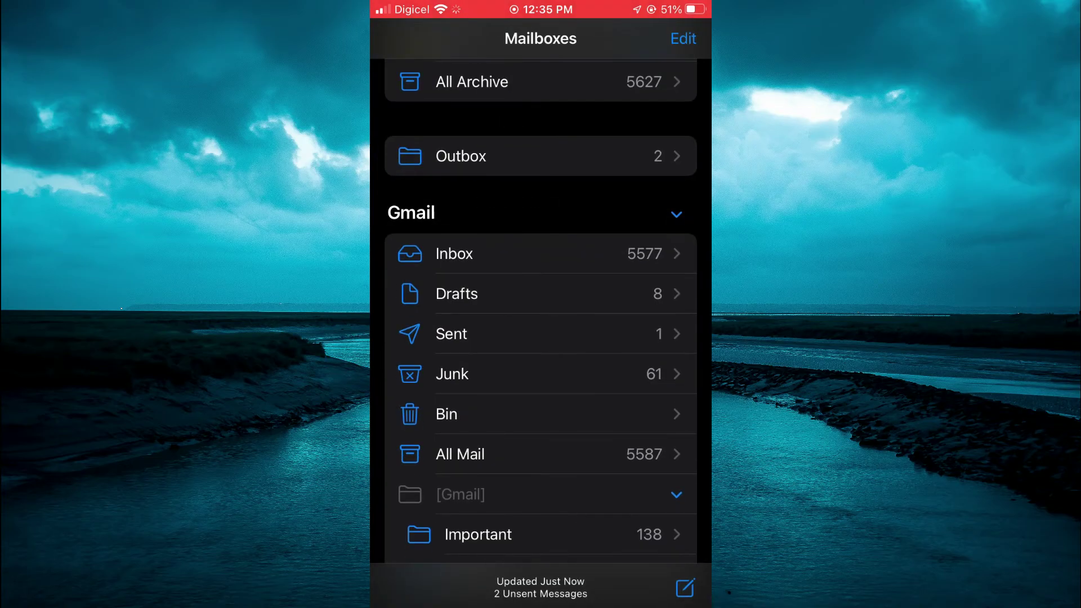
scroll(541, 332, up, 3)
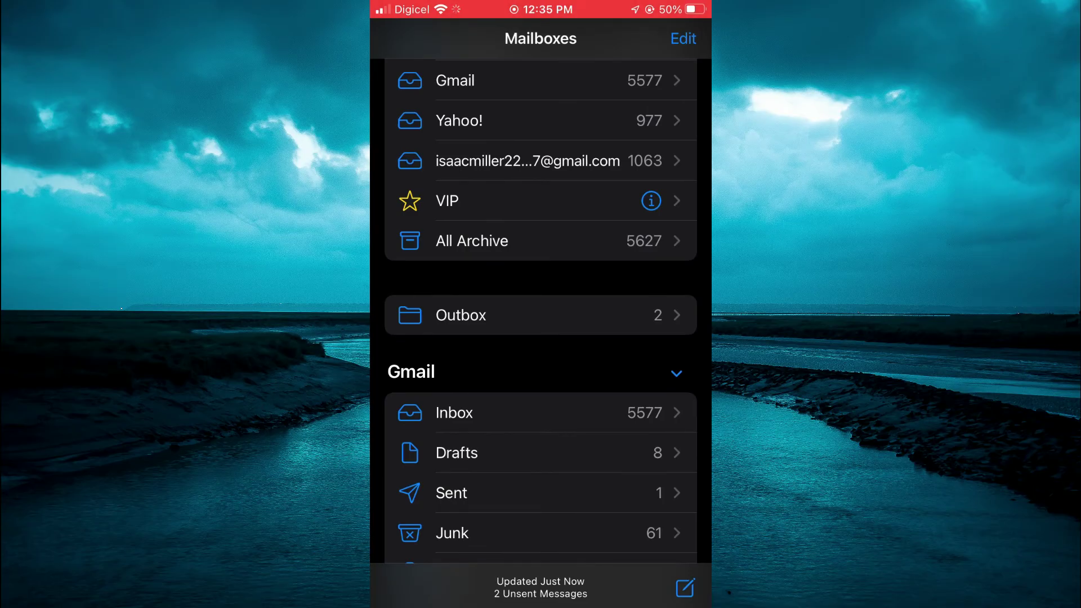
scroll(541, 333, up, 2)
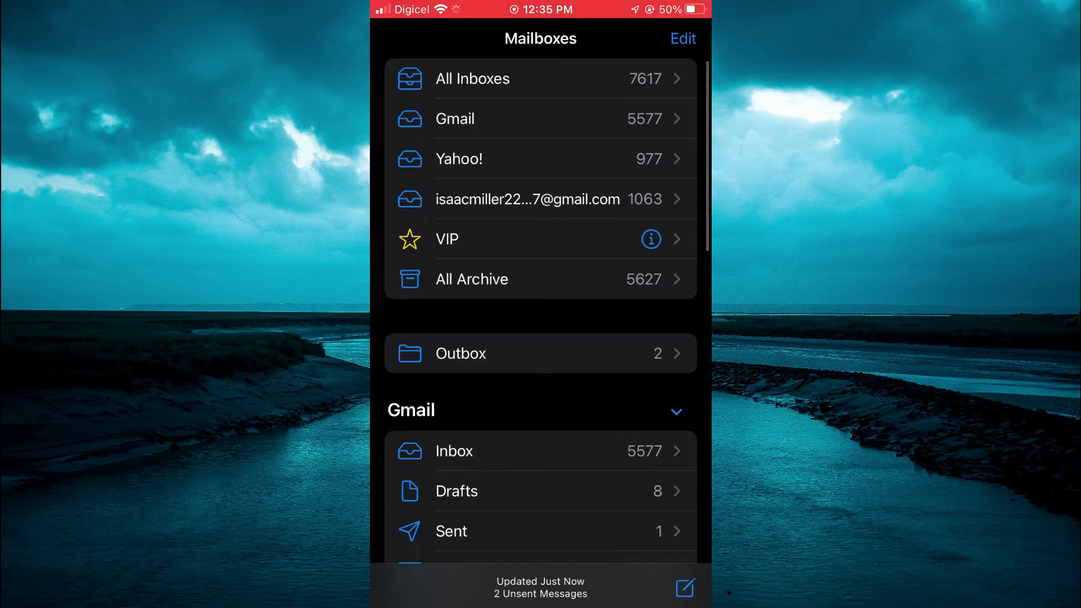
click(472, 279)
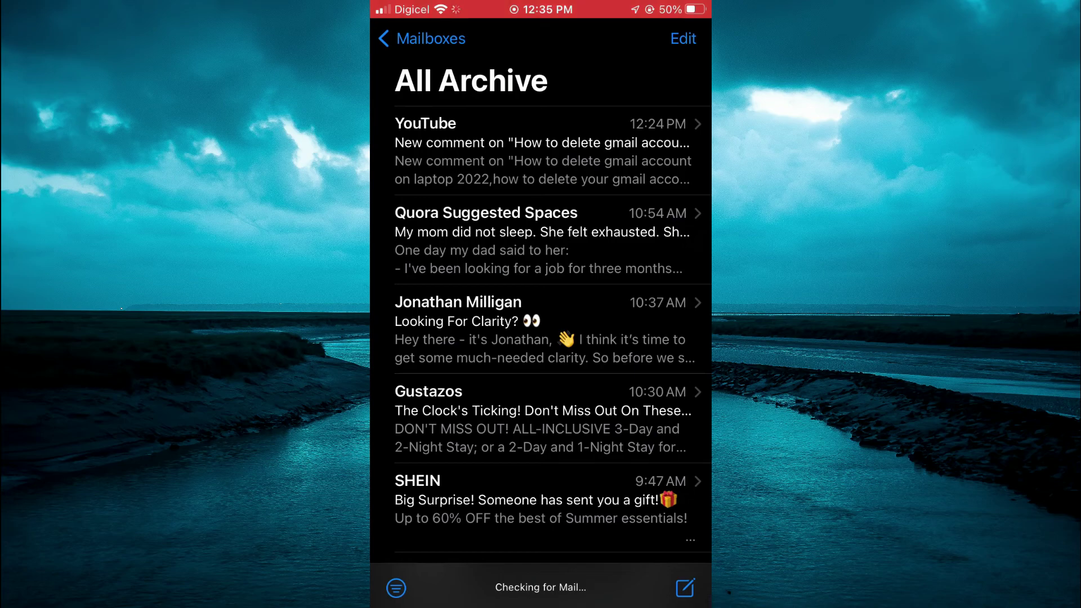
drag(376, 338, 702, 338)
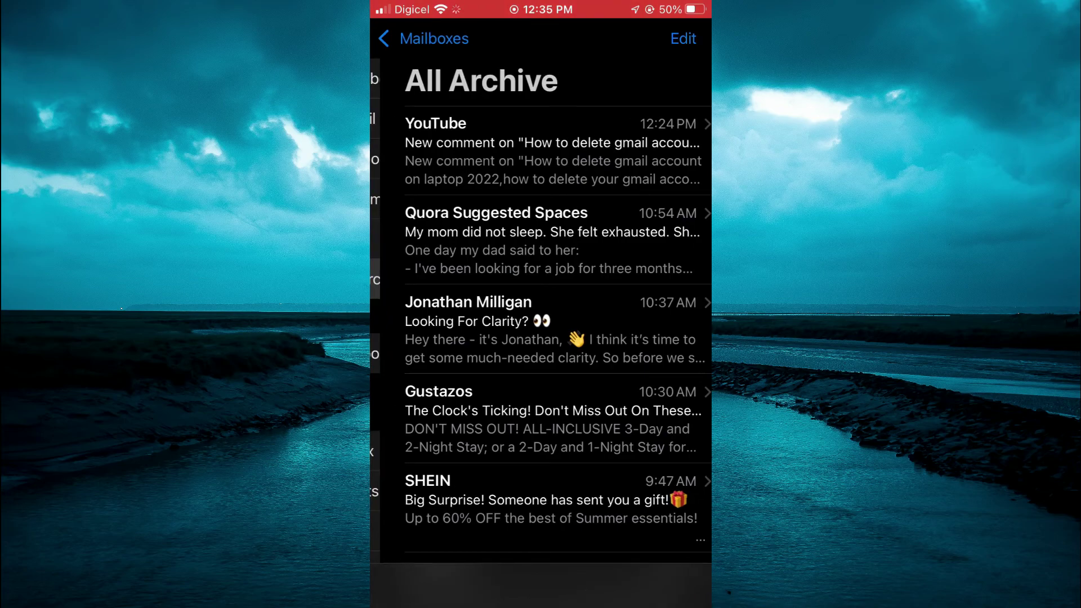